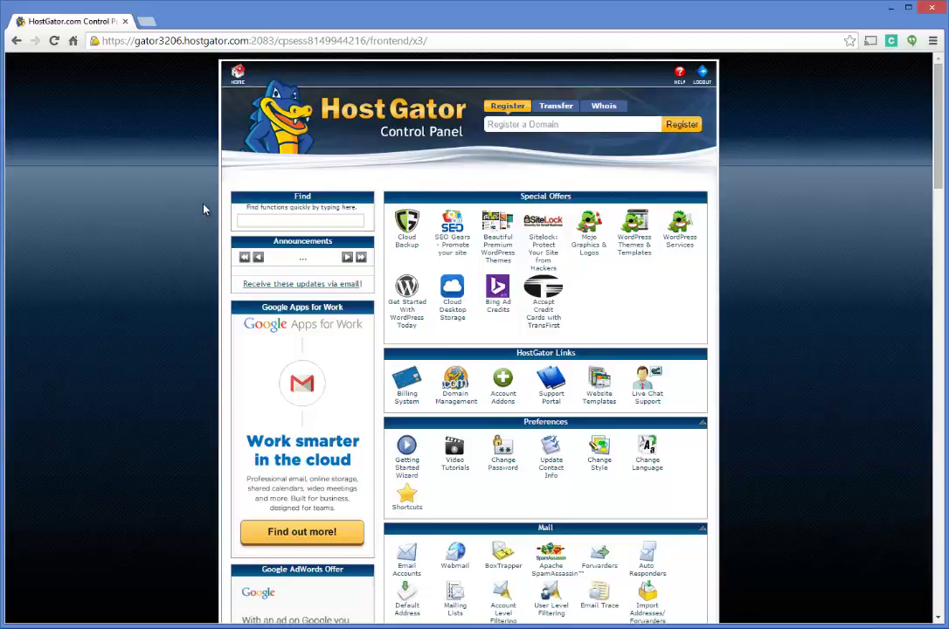
# - Open QuickInstall and choose WordPress 4.0 (39.88 MB) from Blog Software to install
pyautogui.scroll(-4, 206, 206)
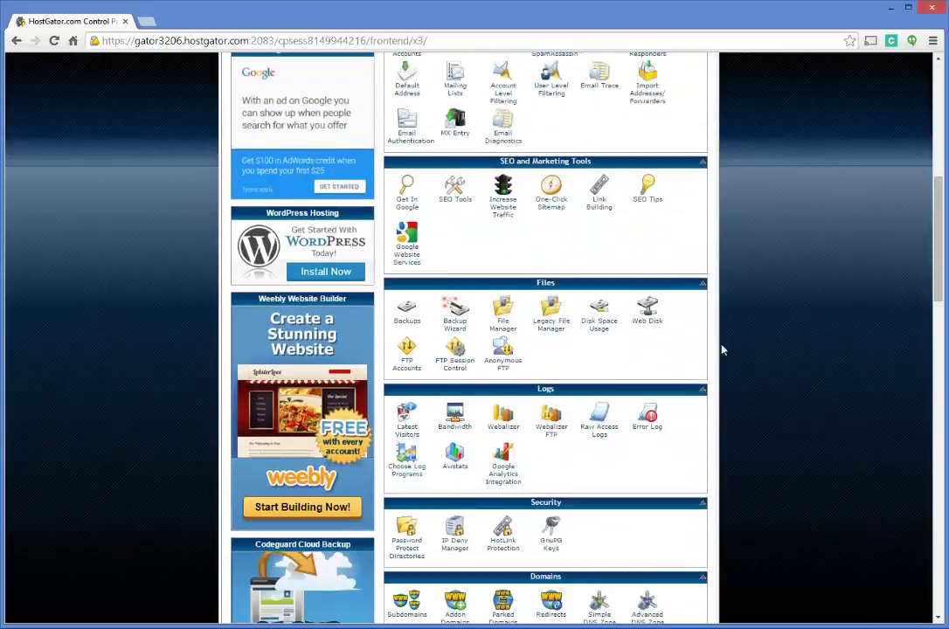
pyautogui.scroll(5, 740, 271)
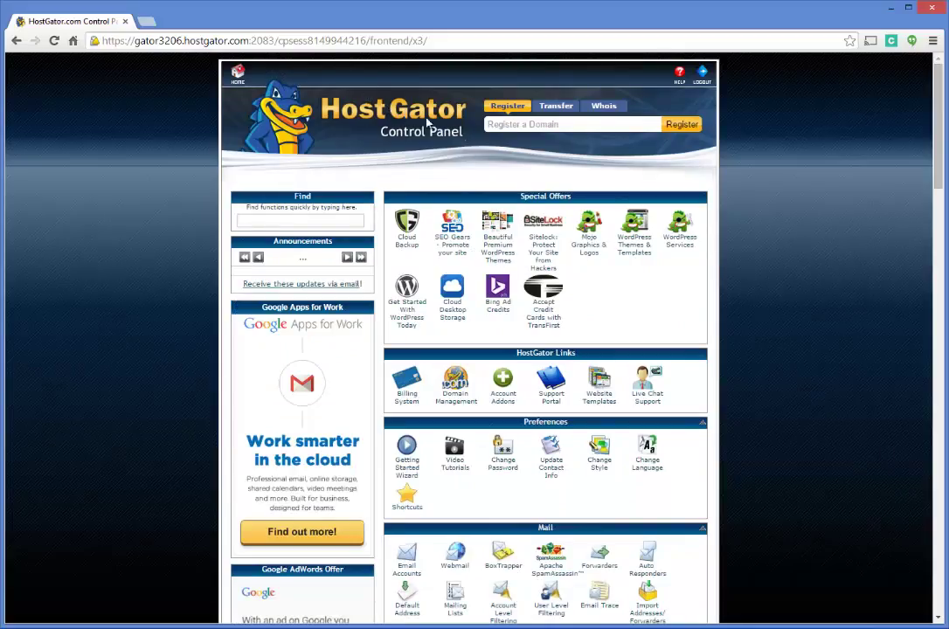
pyautogui.scroll(-5, 716, 205)
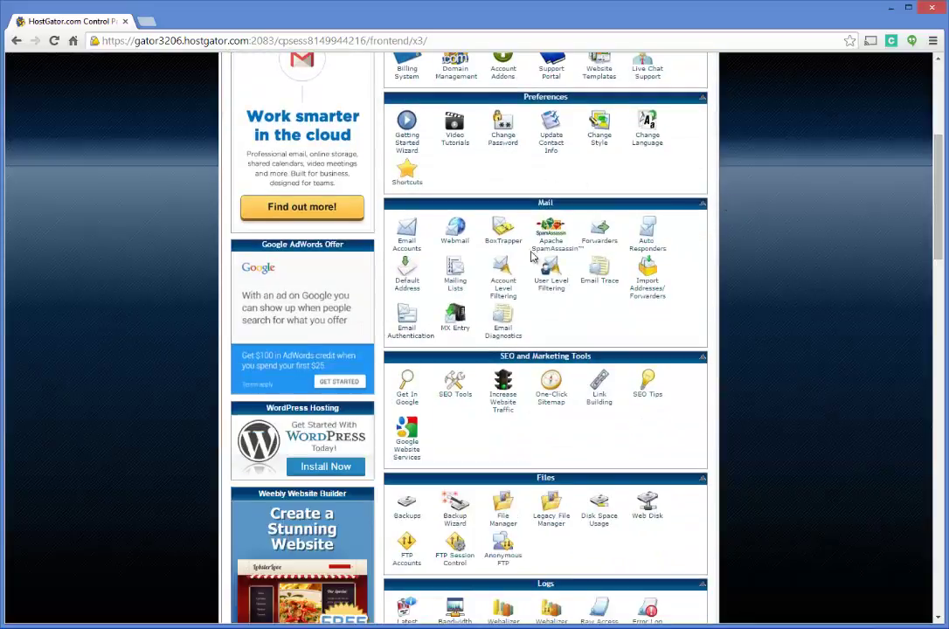
pyautogui.scroll(-8, 568, 222)
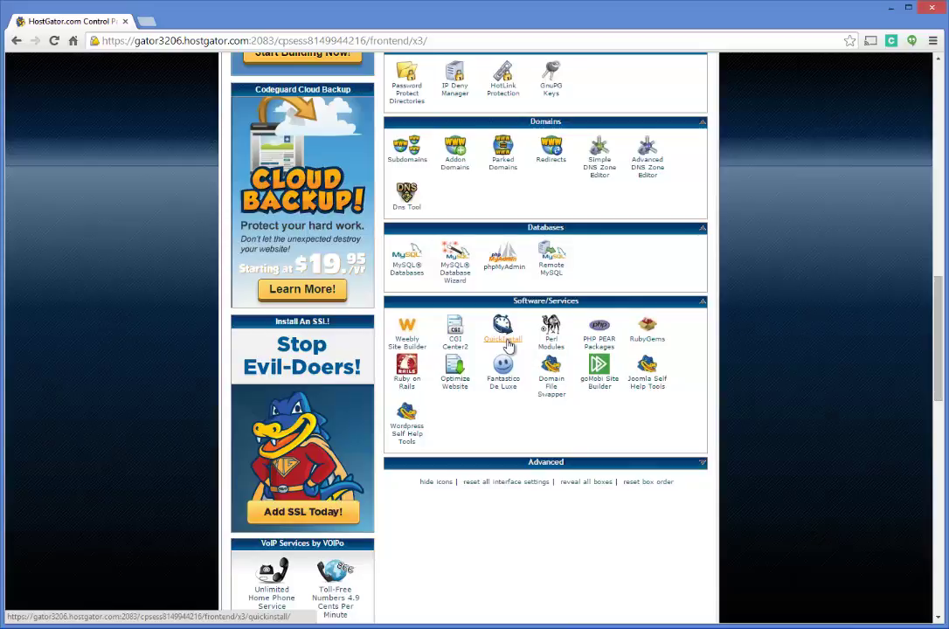
pyautogui.click(508, 345)
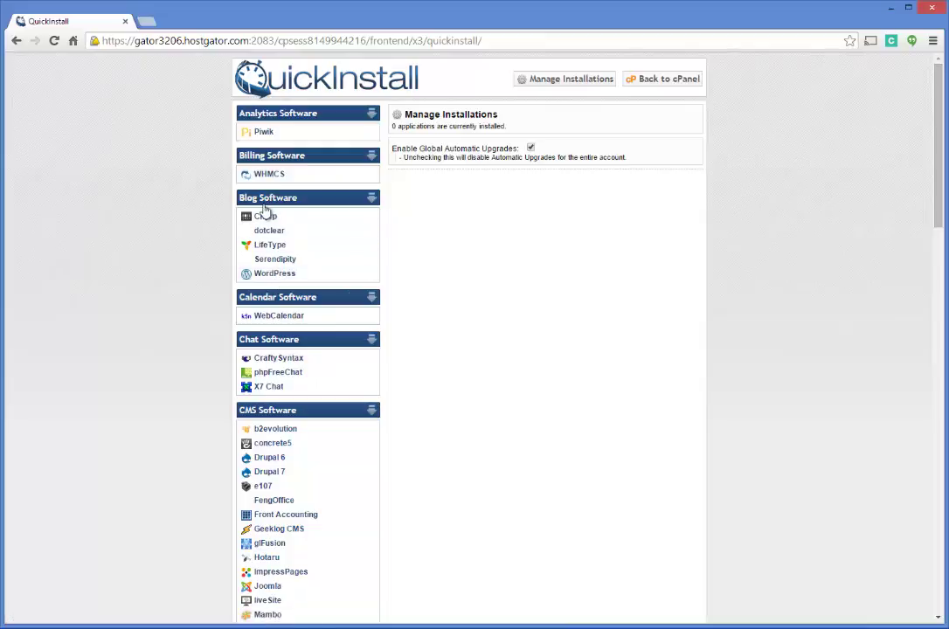
pyautogui.click(279, 276)
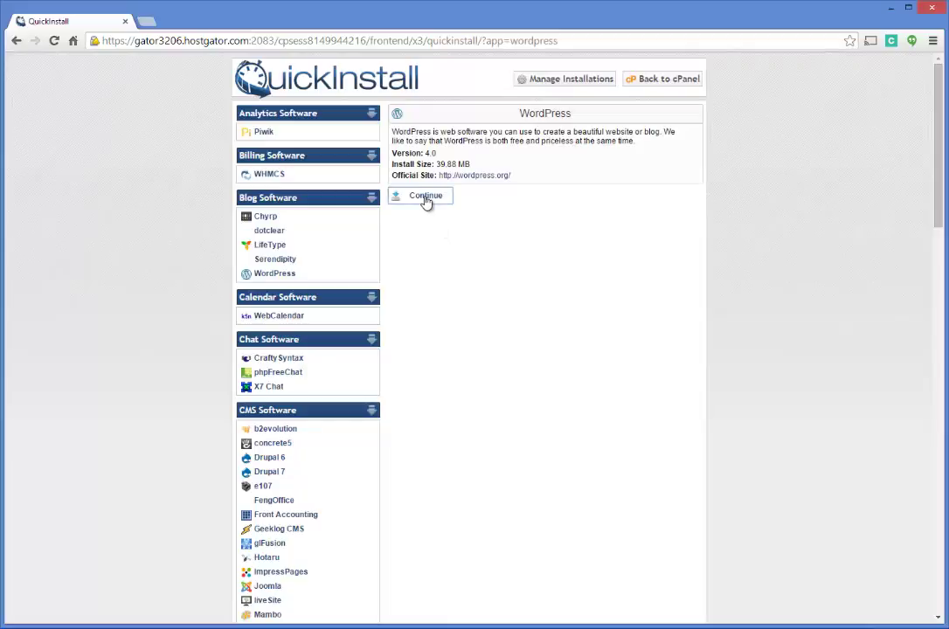
pyautogui.click(426, 198)
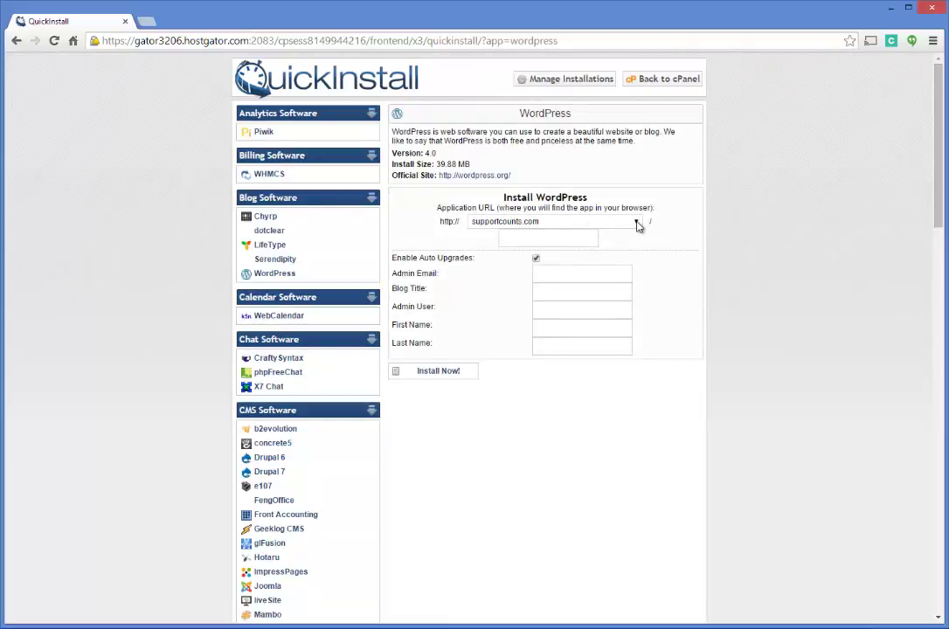
# - Choose uniformsjerseys.com as the WordPress install domain
pyautogui.click(638, 226)
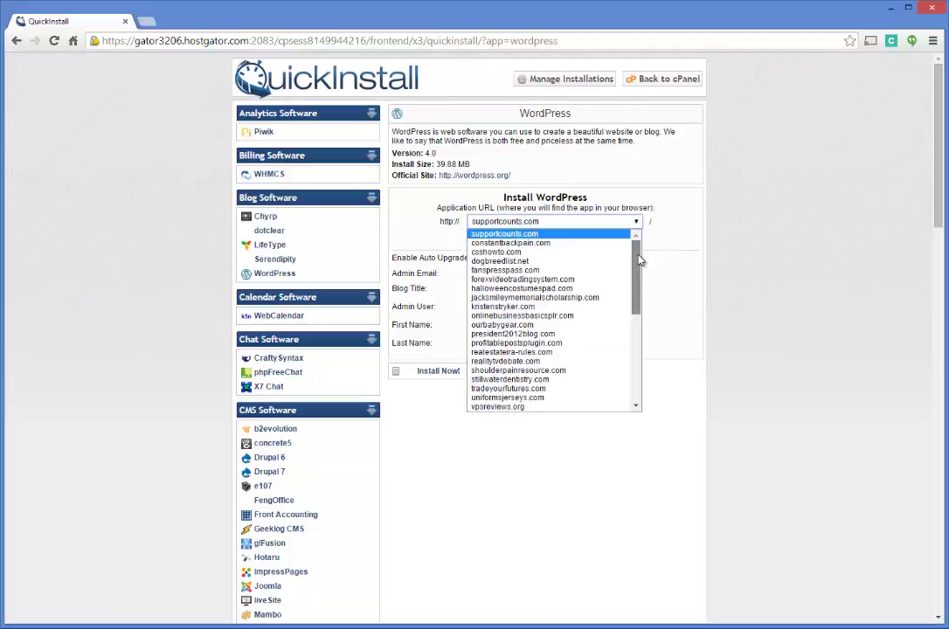
pyautogui.scroll(-3, 642, 299)
pyautogui.moveTo(641, 299); pyautogui.dragTo(638, 245)
pyautogui.moveTo(640, 248)
pyautogui.mouseDown()
pyautogui.moveTo(641, 354)
pyautogui.moveTo(646, 234)
pyautogui.mouseUp()
pyautogui.moveTo(639, 276); pyautogui.dragTo(639, 330)
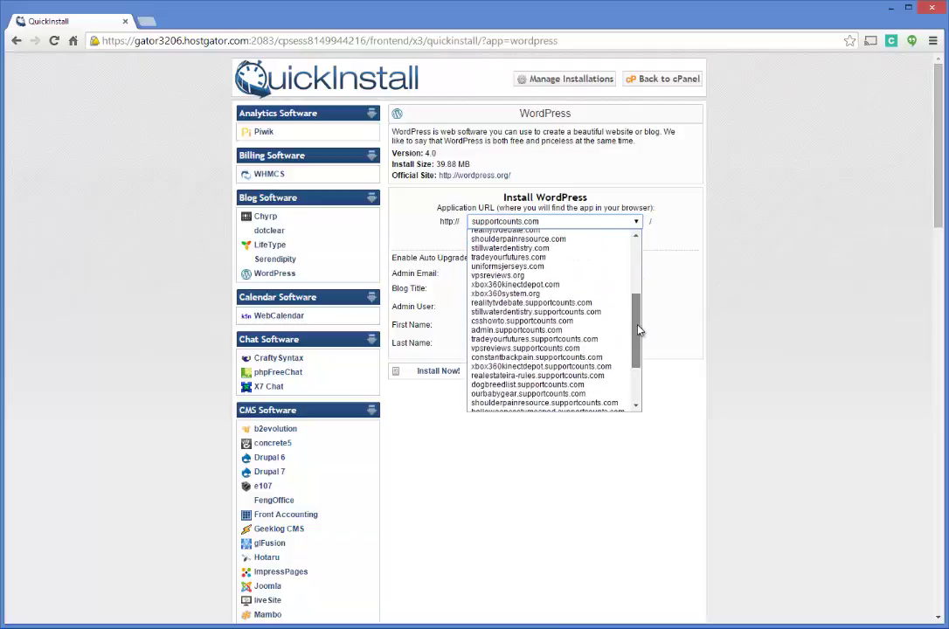
pyautogui.click(504, 268)
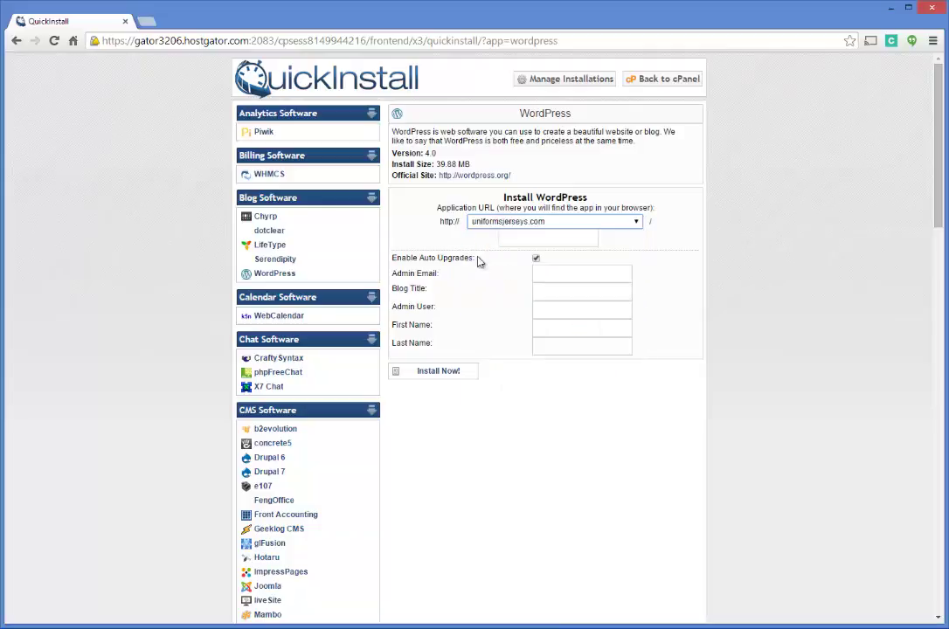
# - Fill in the admin email, blog title 'Uniforms & Jerseys' and admin user 'admin'
pyautogui.click(549, 274)
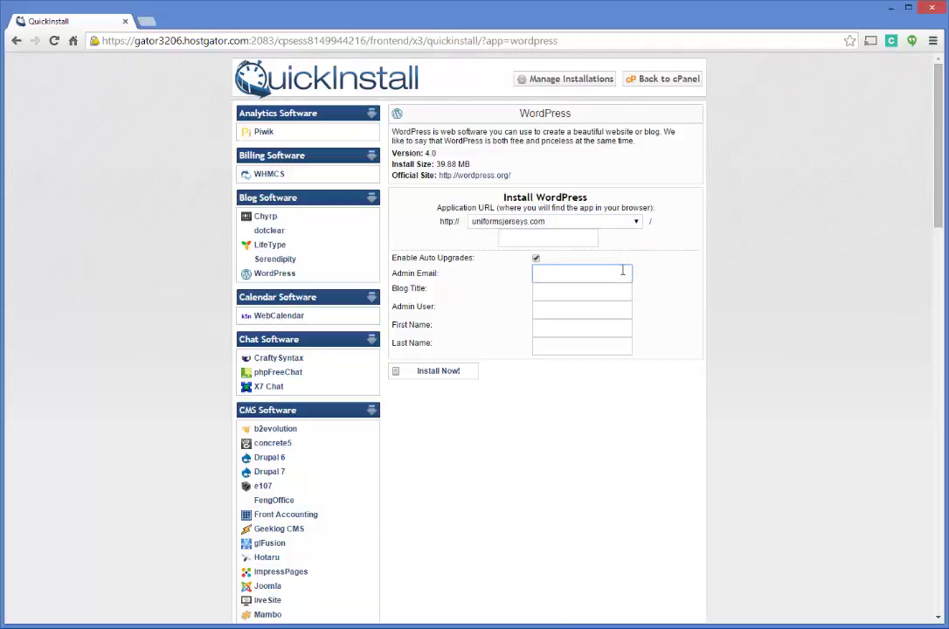
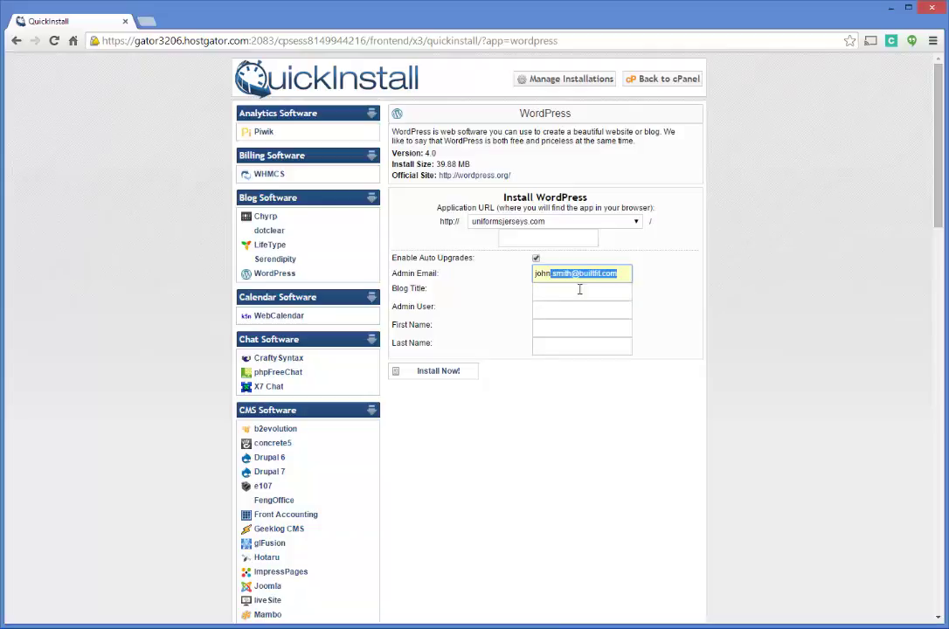
pyautogui.click(579, 288)
pyautogui.click(563, 291)
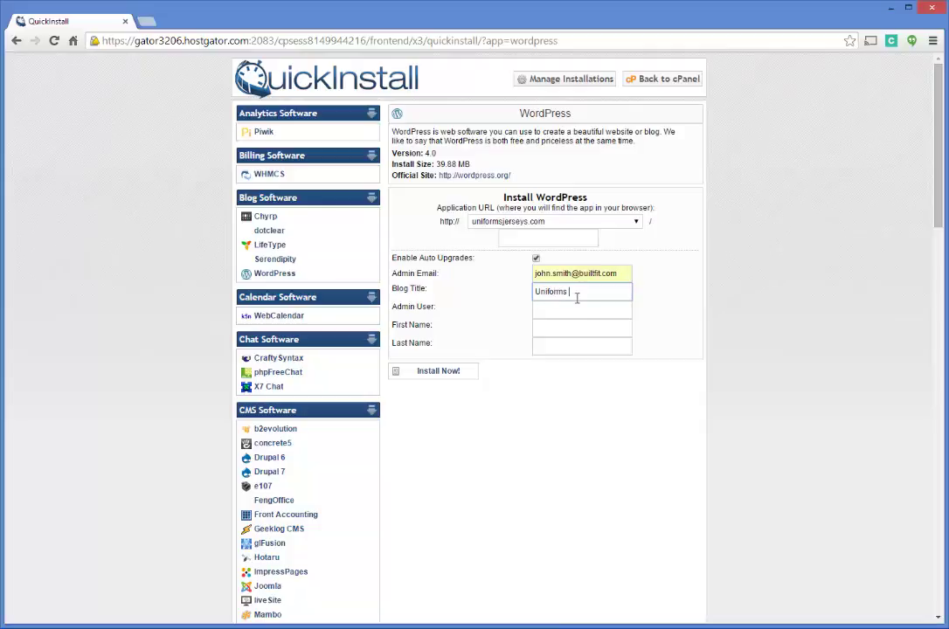
pyautogui.press('Tab')
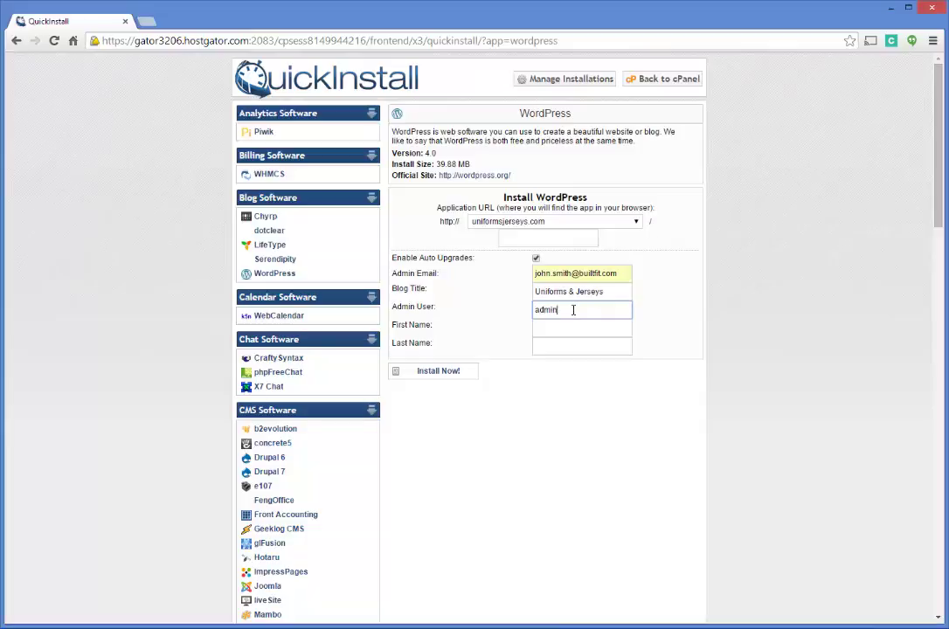
pyautogui.press('Tab')
pyautogui.press('Tab')
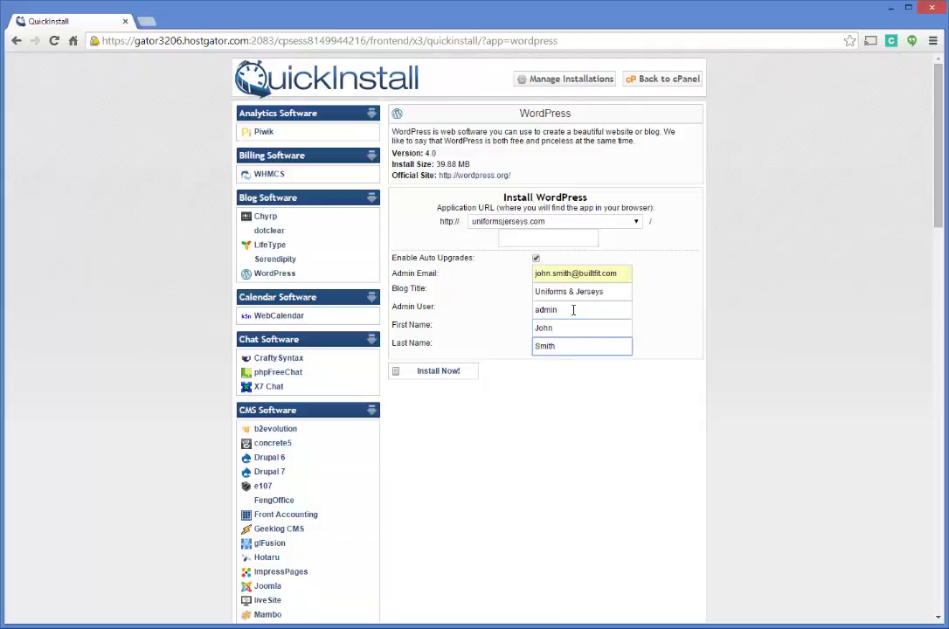
# - Run the WordPress install to 100% and copy the generated admin password
pyautogui.click(448, 373)
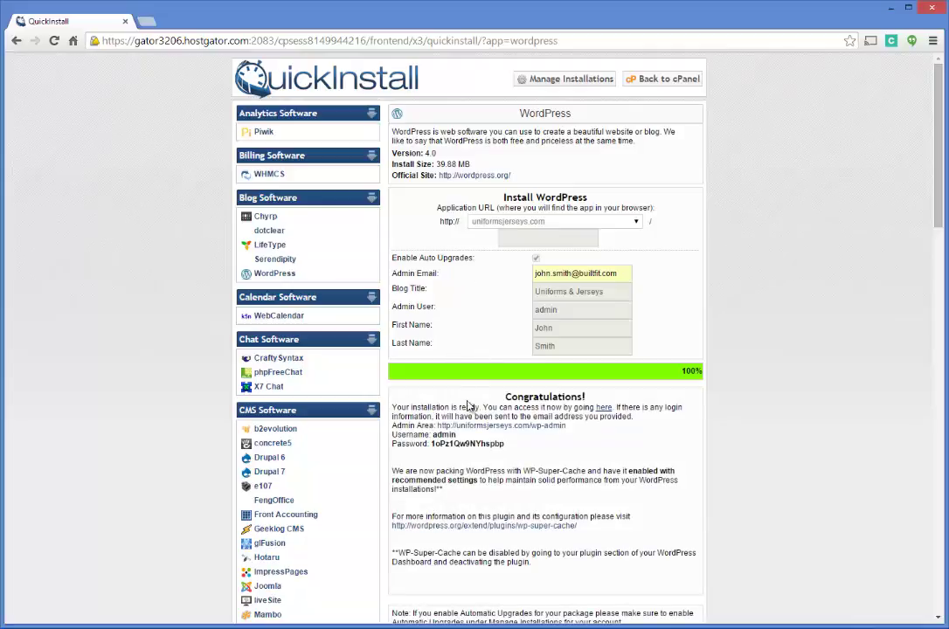
pyautogui.moveTo(507, 448); pyautogui.dragTo(435, 447)
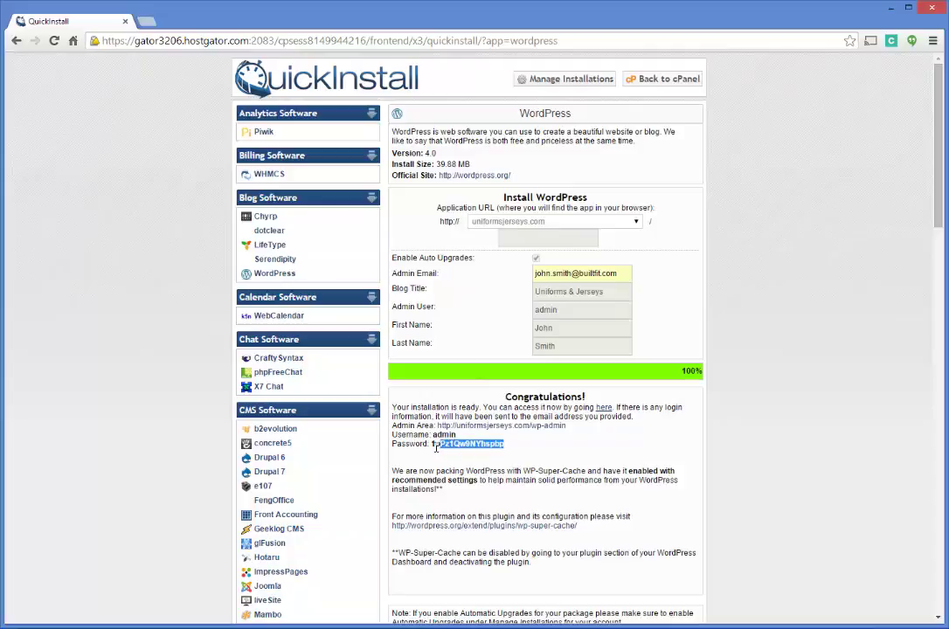
pyautogui.rightClick(439, 445)
pyautogui.click(472, 452)
# - Log in to the Uniforms & Jerseys WordPress admin with the copied password
pyautogui.click(513, 434)
pyautogui.click(512, 428)
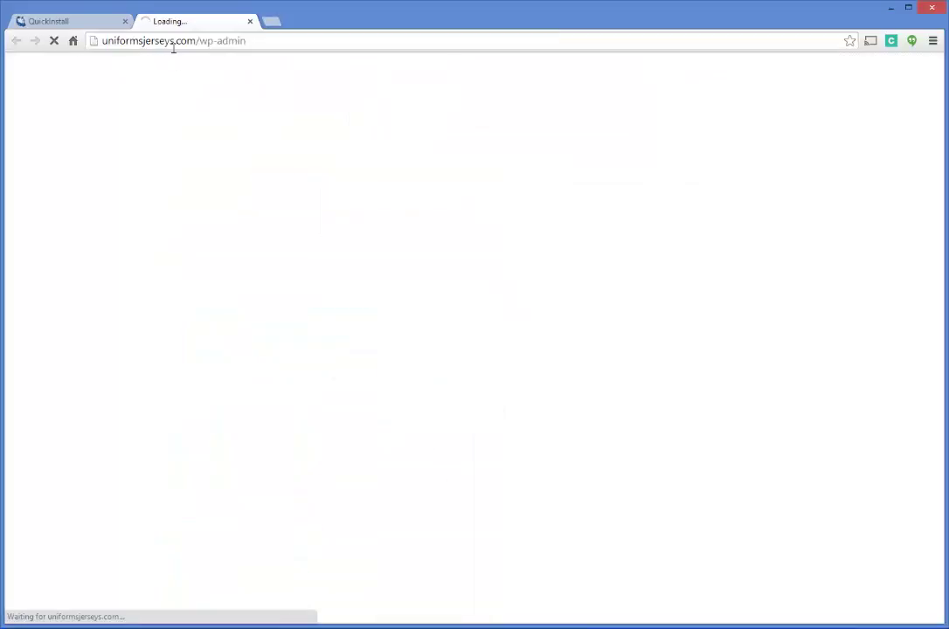
pyautogui.click(101, 26)
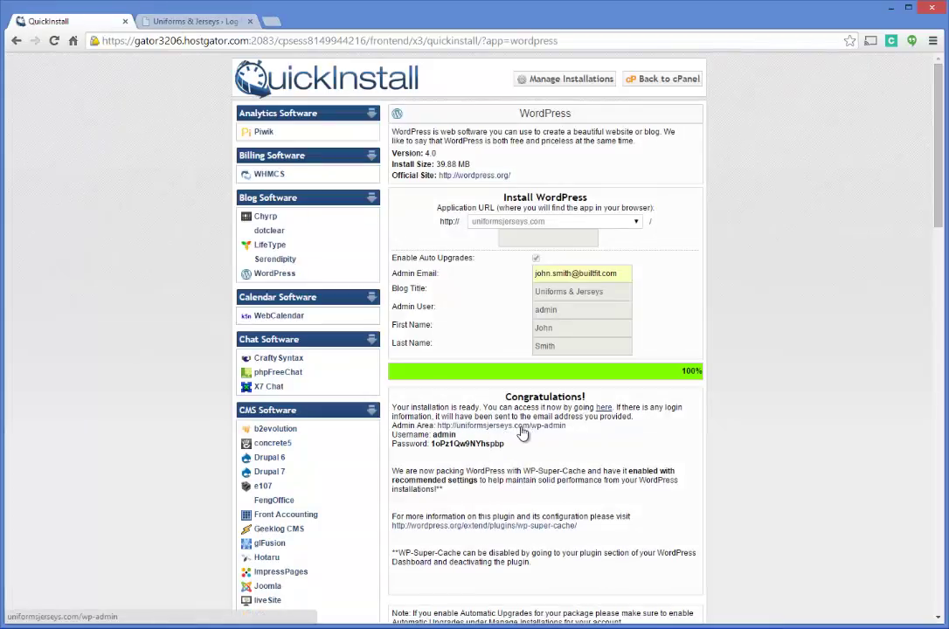
pyautogui.click(185, 21)
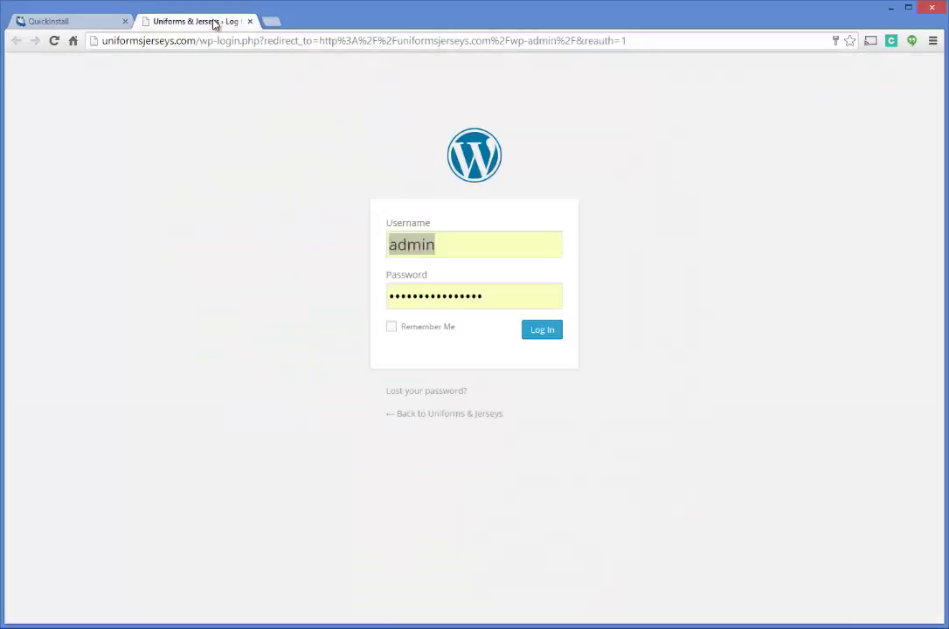
pyautogui.click(488, 292)
pyautogui.moveTo(488, 292); pyautogui.dragTo(391, 287)
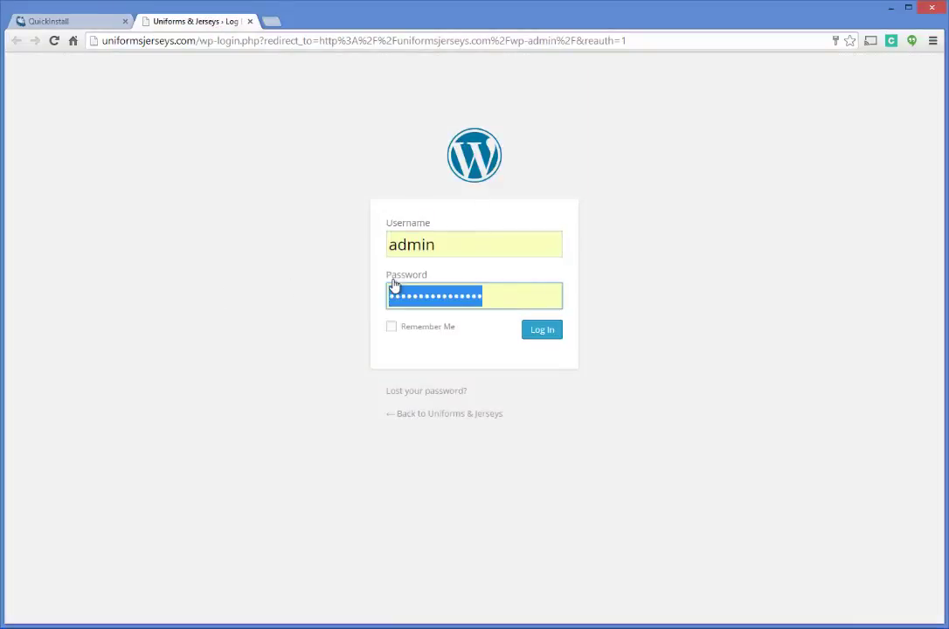
pyautogui.hotkey('ctrl', 'v')
pyautogui.click(543, 331)
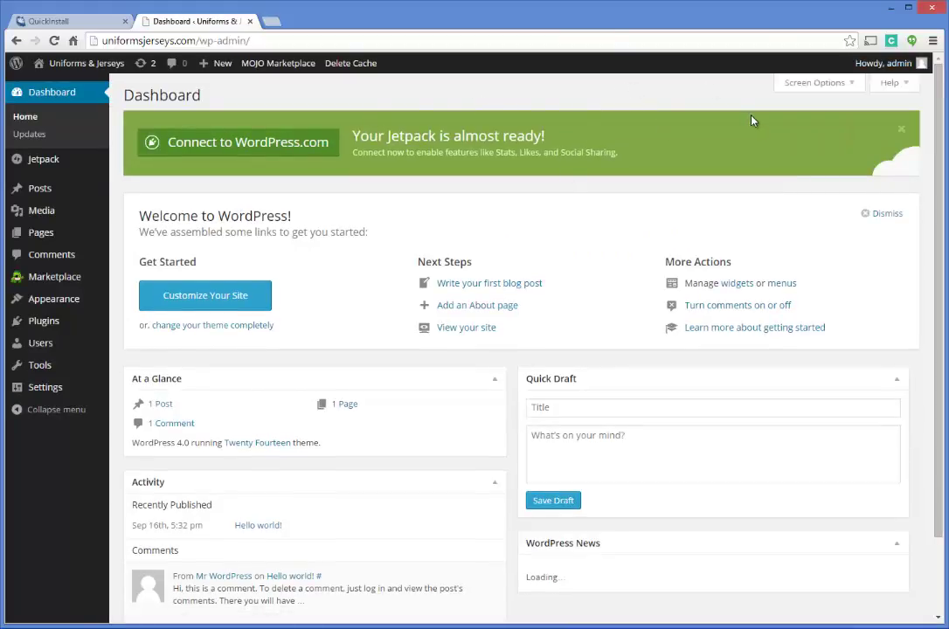
# - Dismiss the Jetpack connection banner and go back to the Dashboard home
pyautogui.click(901, 130)
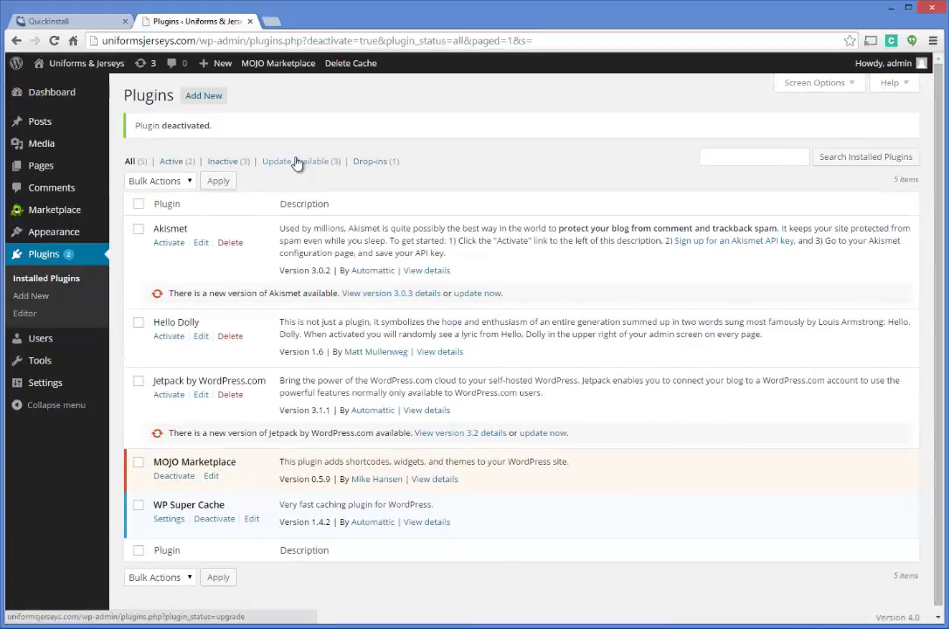
pyautogui.click(52, 94)
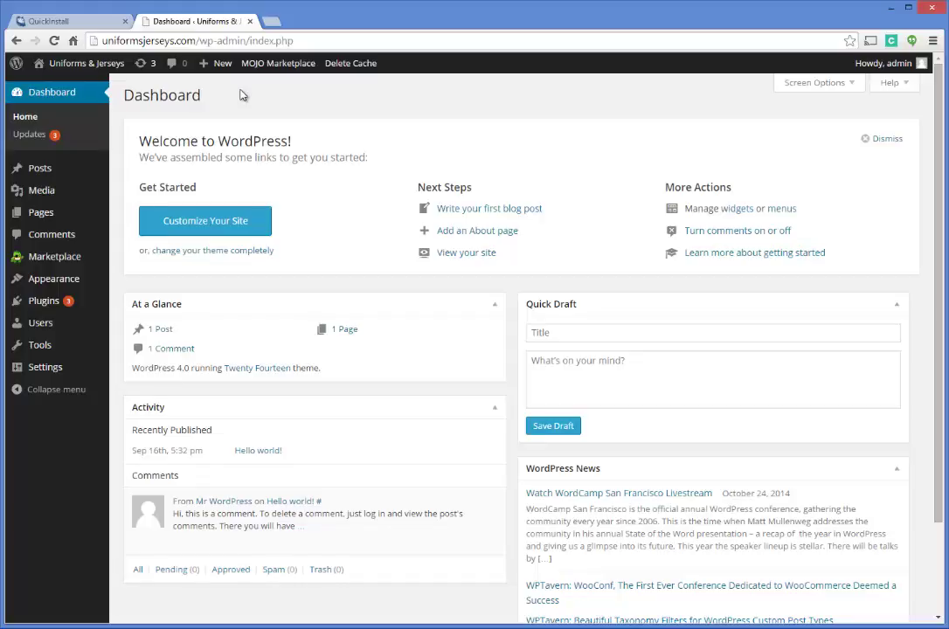
# - Open a new Google tab beside the QuickInstall and Dashboard tabs
pyautogui.click(79, 21)
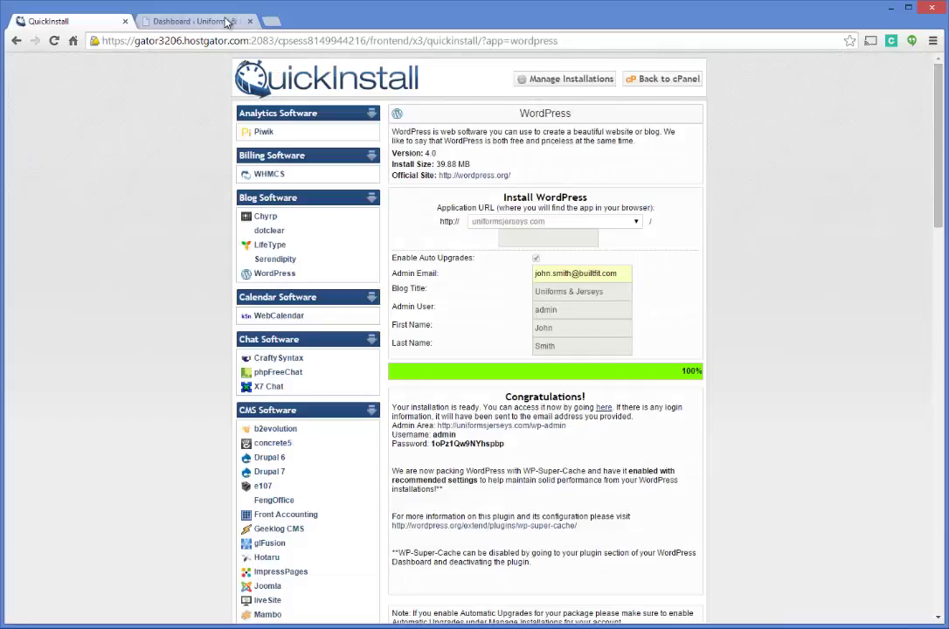
pyautogui.click(194, 21)
pyautogui.click(272, 20)
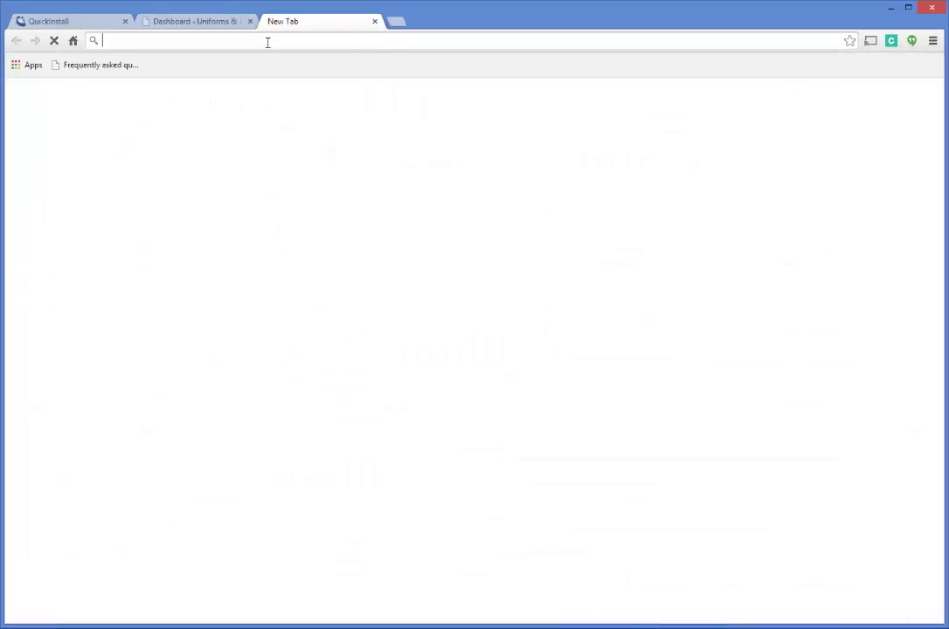
pyautogui.click(99, 24)
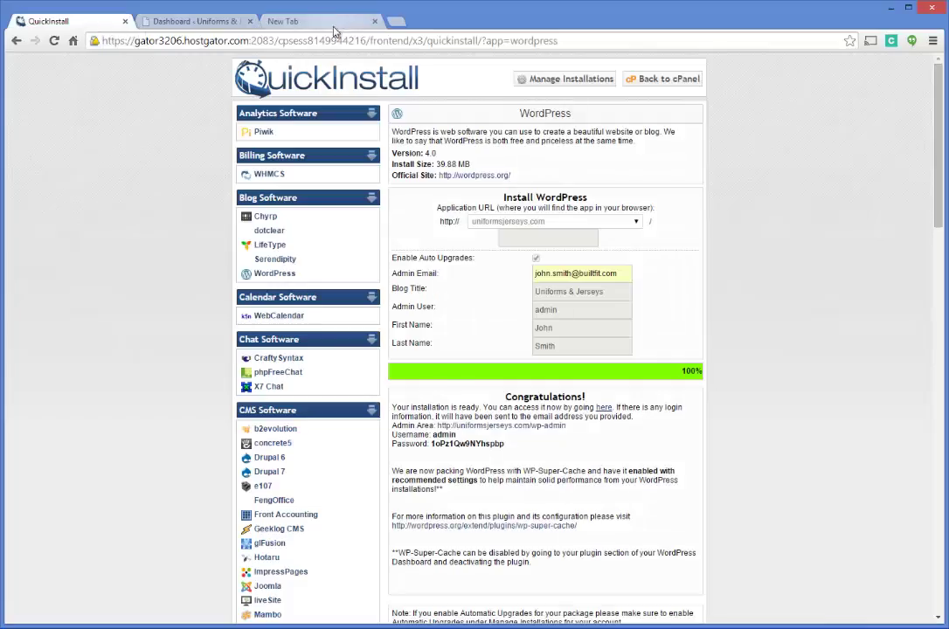
pyautogui.click(288, 25)
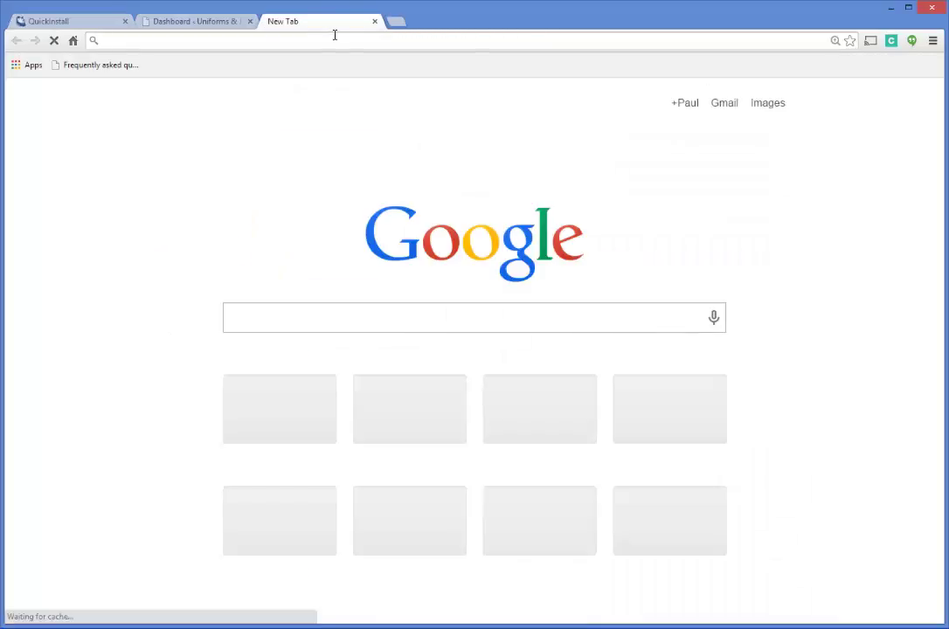
# - Save the wordpress-4.0.zip package from the wordpress.org Download page
pyautogui.write('wordpress.org')
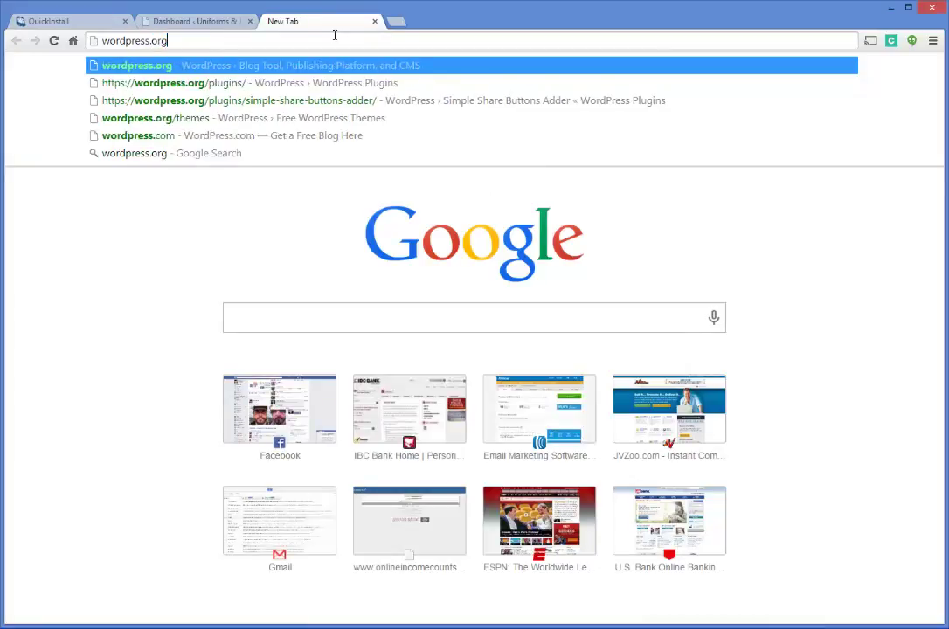
pyautogui.press('Return')
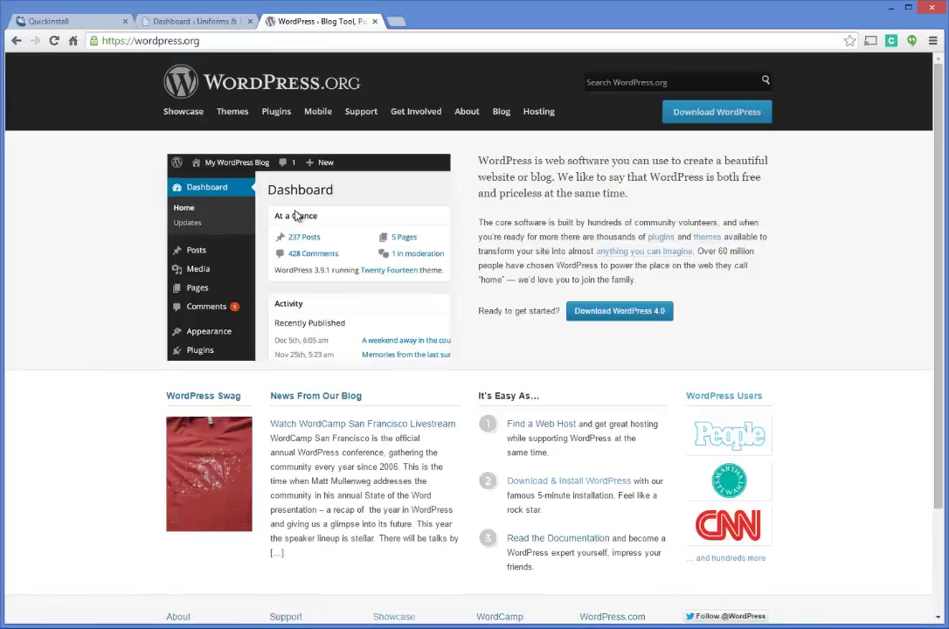
pyautogui.click(715, 115)
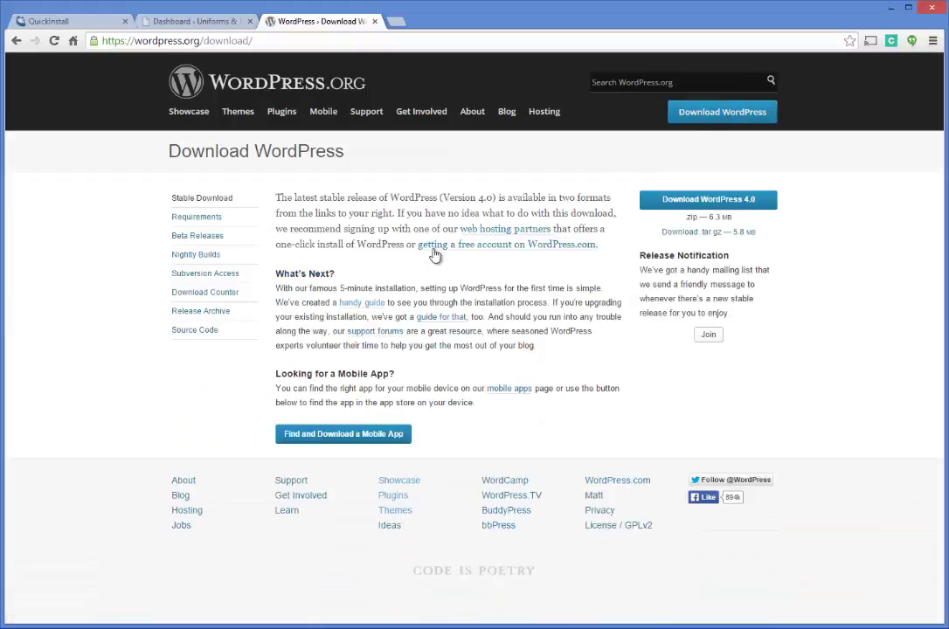
pyautogui.rightClick(697, 204)
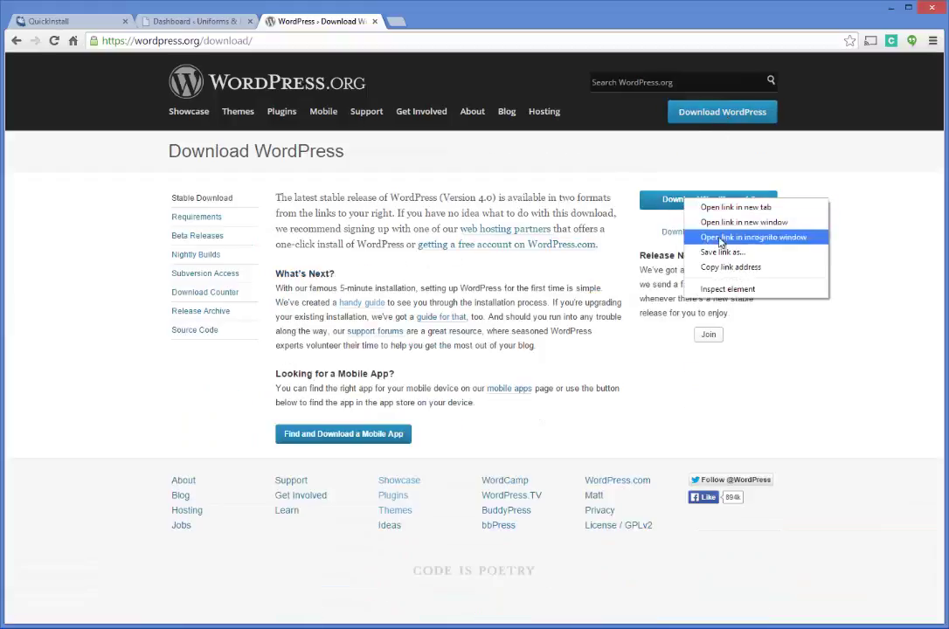
pyautogui.click(710, 252)
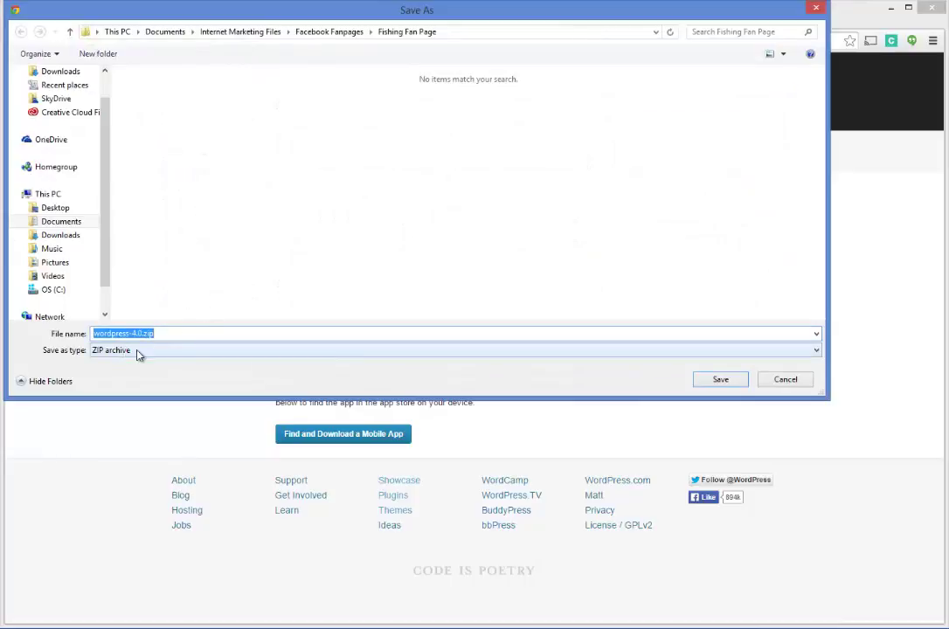
pyautogui.click(785, 381)
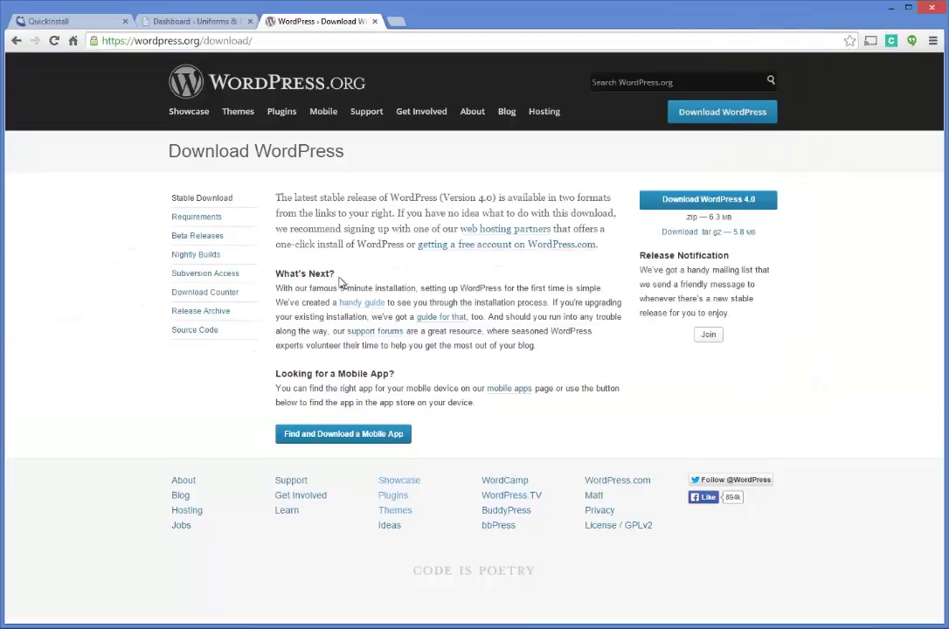
pyautogui.moveTo(277, 274); pyautogui.dragTo(388, 273)
# - Open the Installing WordPress guide at its Famous 5-Minute Install section
pyautogui.click(365, 303)
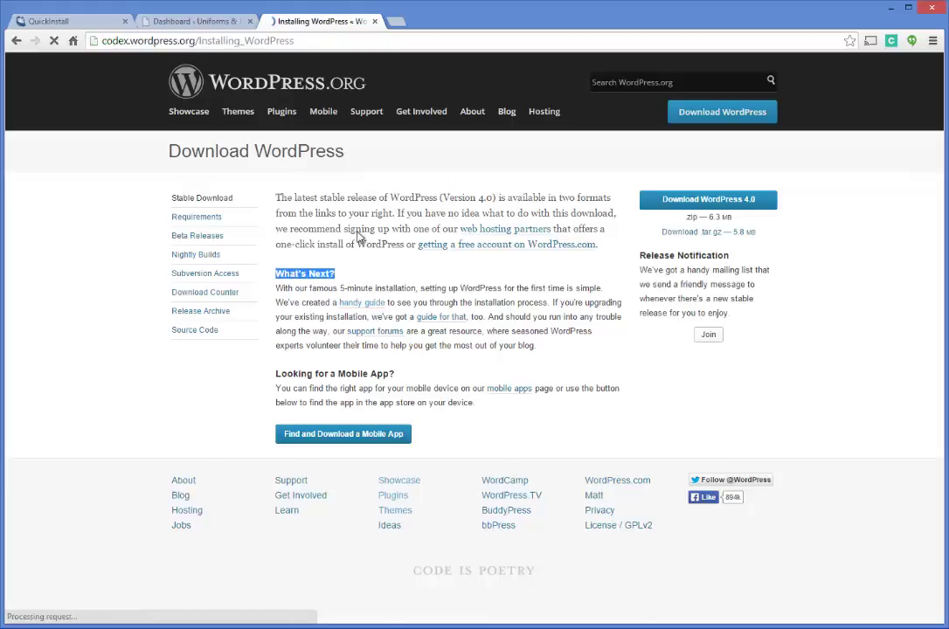
pyautogui.scroll(-3, 380, 324)
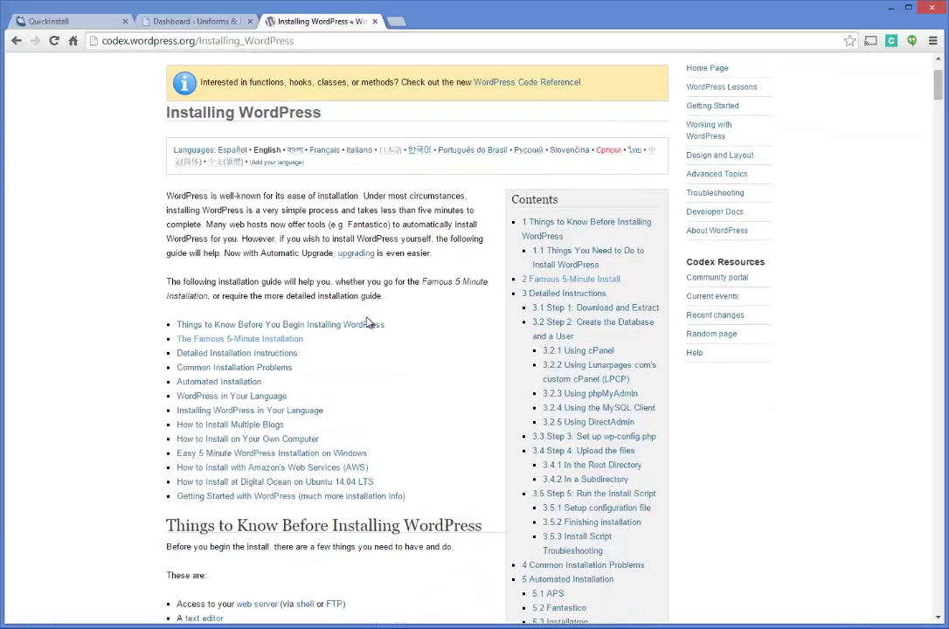
pyautogui.click(210, 343)
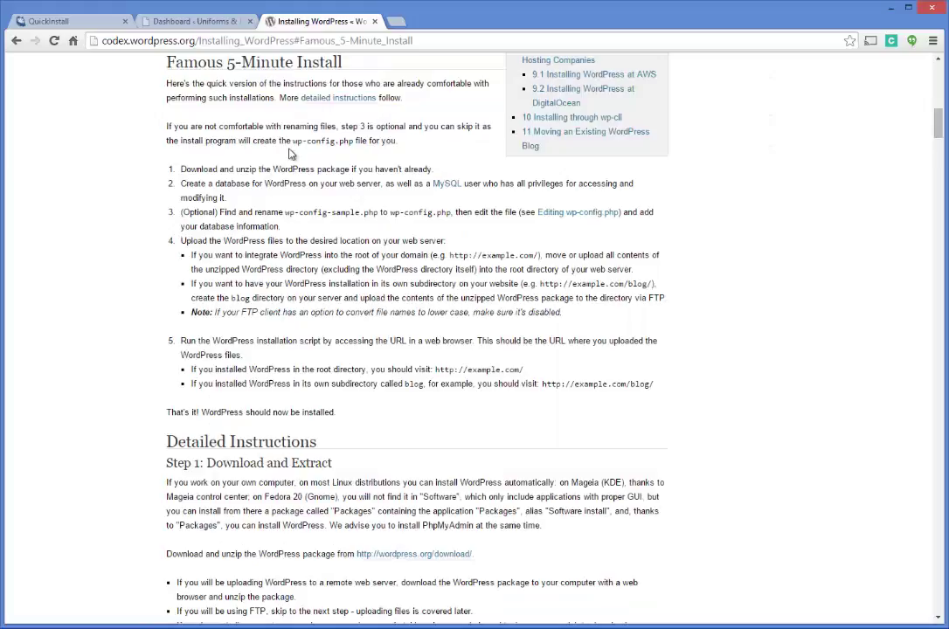
pyautogui.scroll(10, 291, 154)
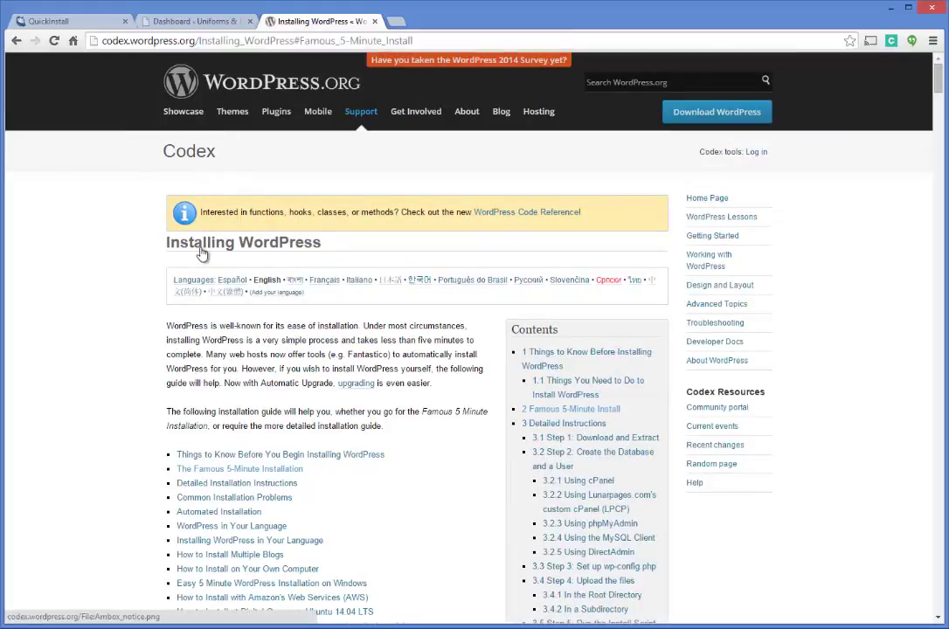
pyautogui.scroll(-1, 289, 394)
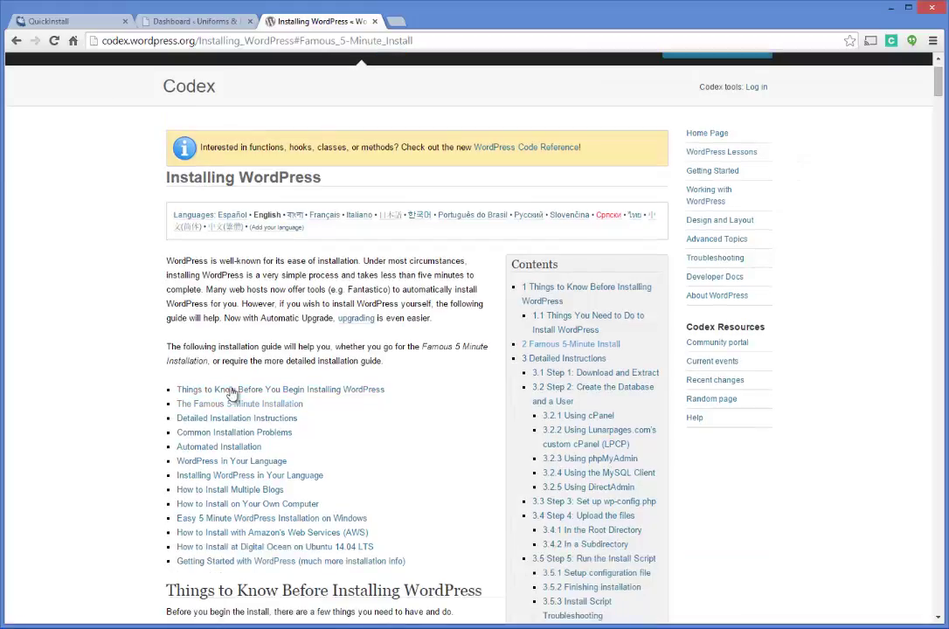
pyautogui.scroll(-6, 429, 386)
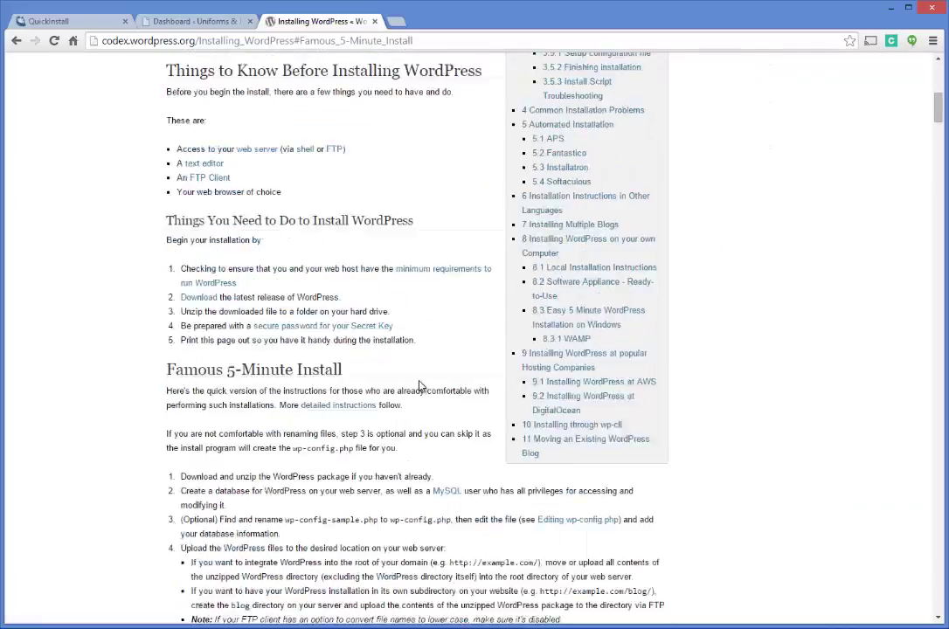
pyautogui.scroll(-3, 420, 386)
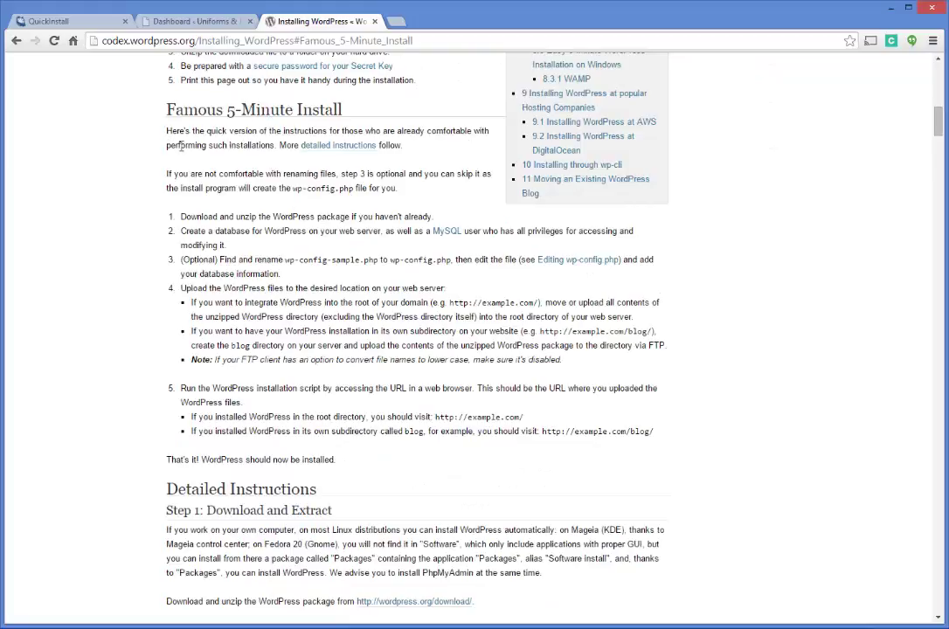
pyautogui.moveTo(167, 131); pyautogui.dragTo(567, 452)
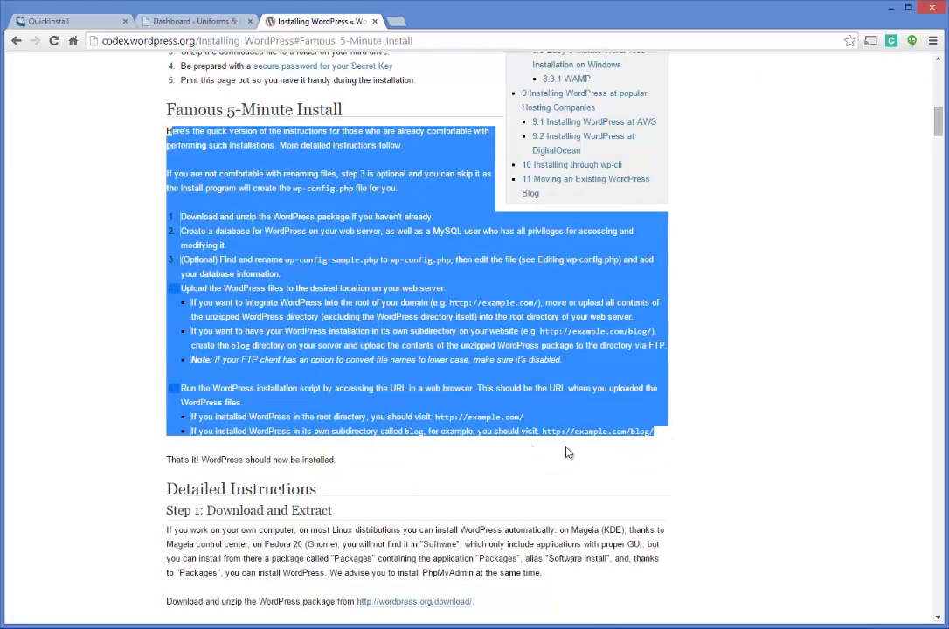
pyautogui.click(421, 435)
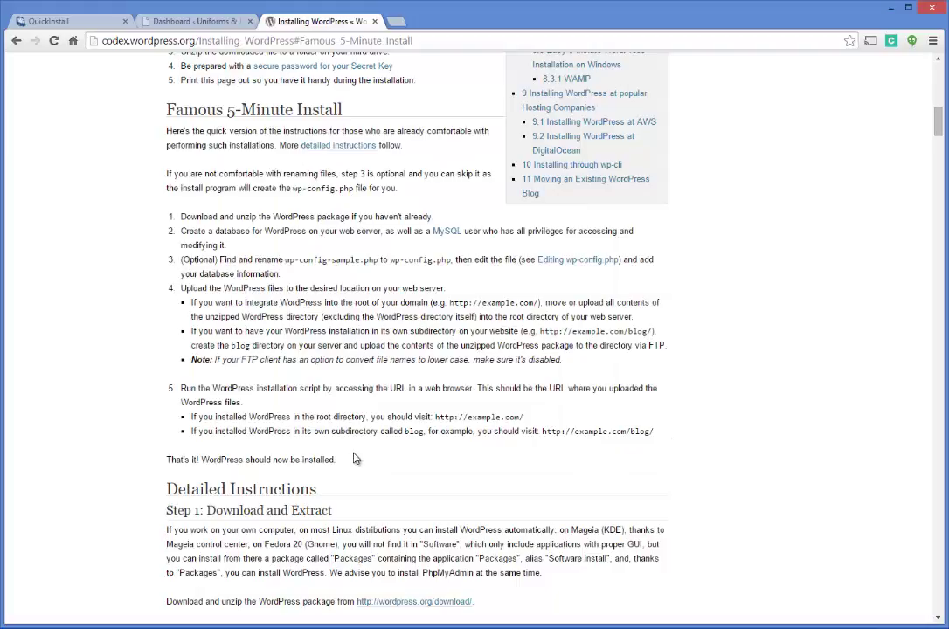
# - Read through the installation steps, briefly checking the QuickInstall tab
pyautogui.scroll(1, 302, 259)
pyautogui.scroll(-2, 294, 195)
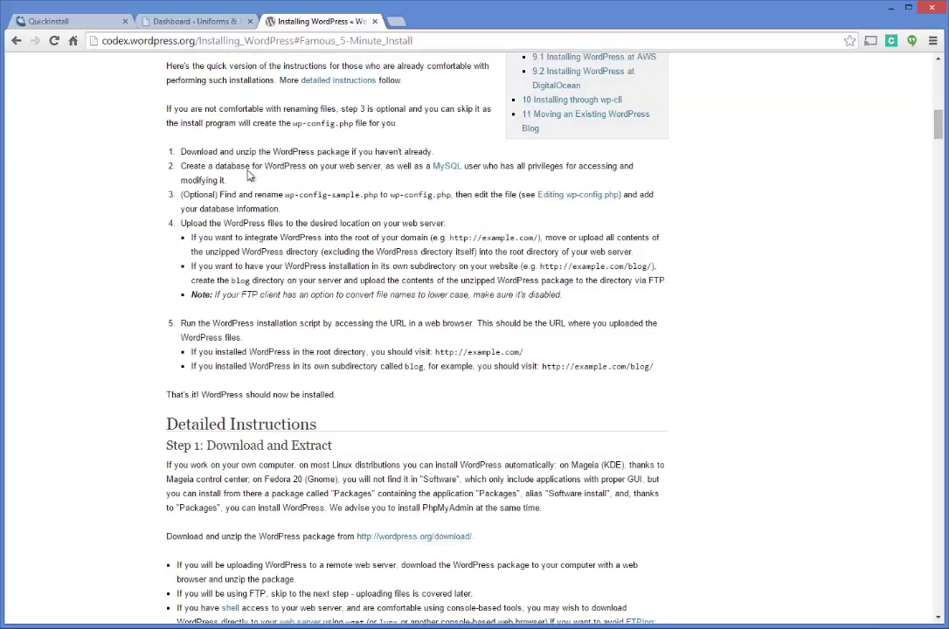
pyautogui.click(60, 18)
pyautogui.click(295, 24)
pyautogui.scroll(-3, 303, 285)
pyautogui.scroll(-1, 306, 292)
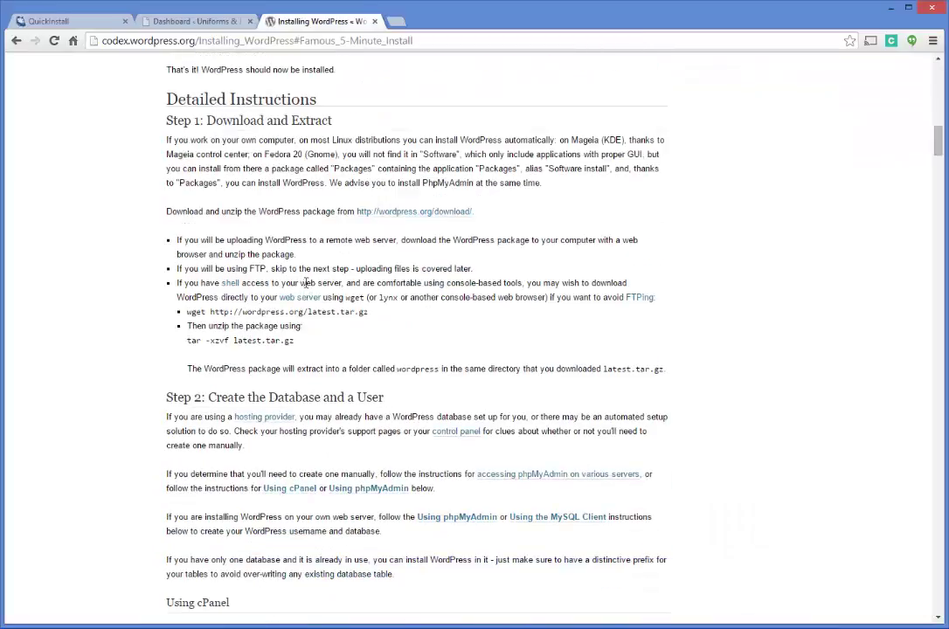
pyautogui.scroll(-1, 303, 280)
pyautogui.scroll(3, 326, 178)
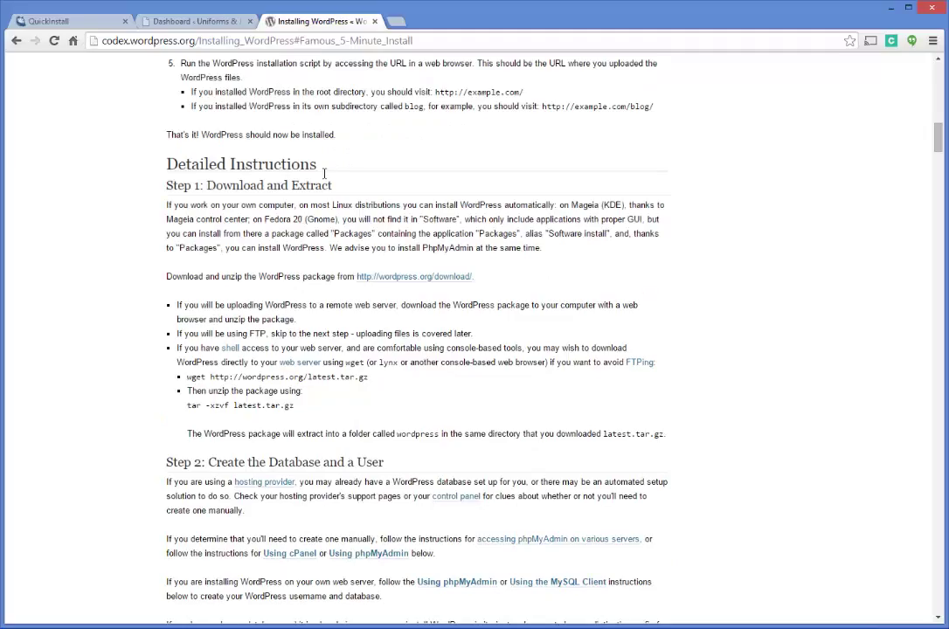
pyautogui.scroll(-3, 326, 179)
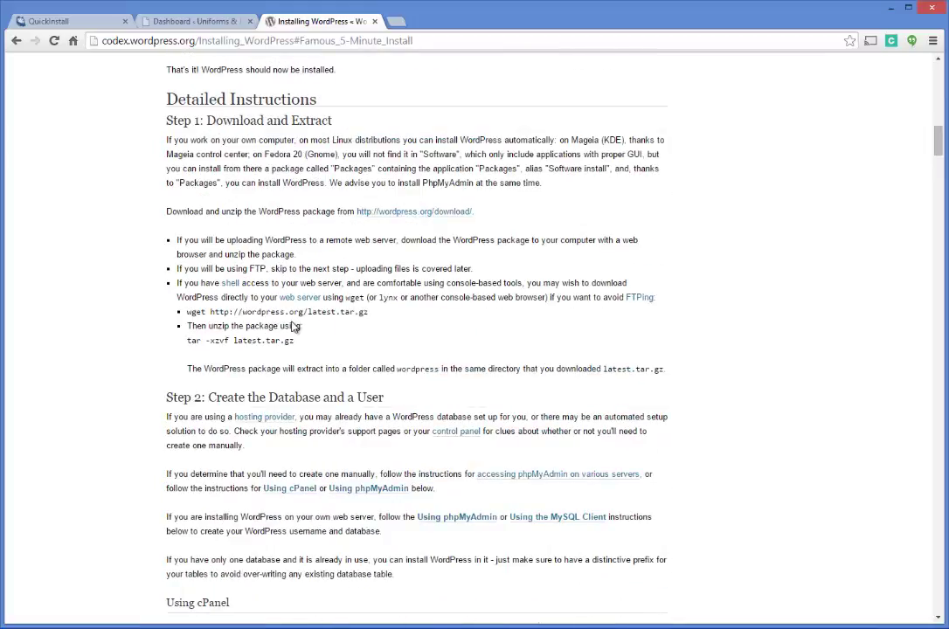
pyautogui.scroll(15, 258, 258)
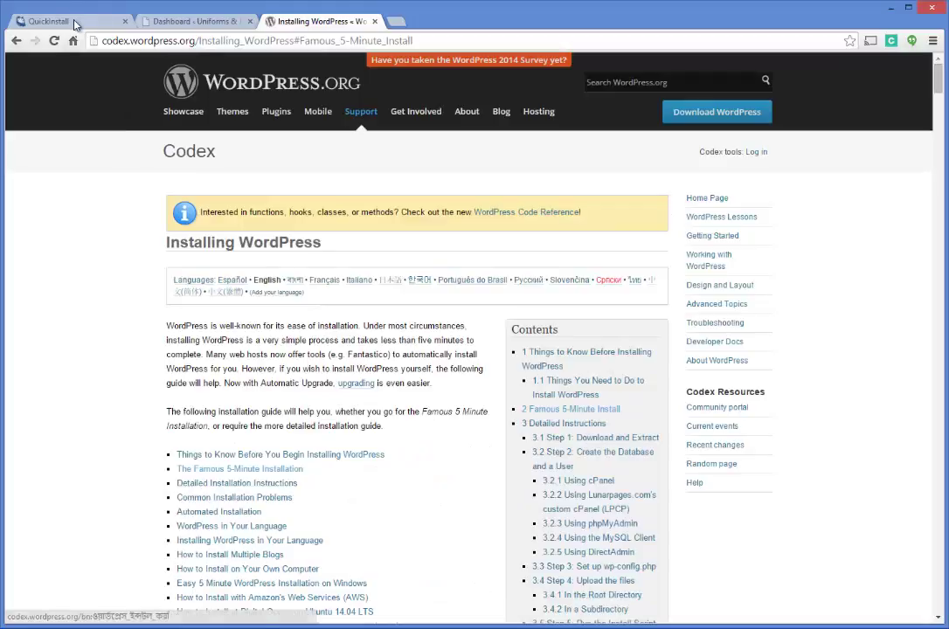
# - Review the QuickInstall results, then return to the Uniforms & Jerseys dashboard
pyautogui.click(64, 20)
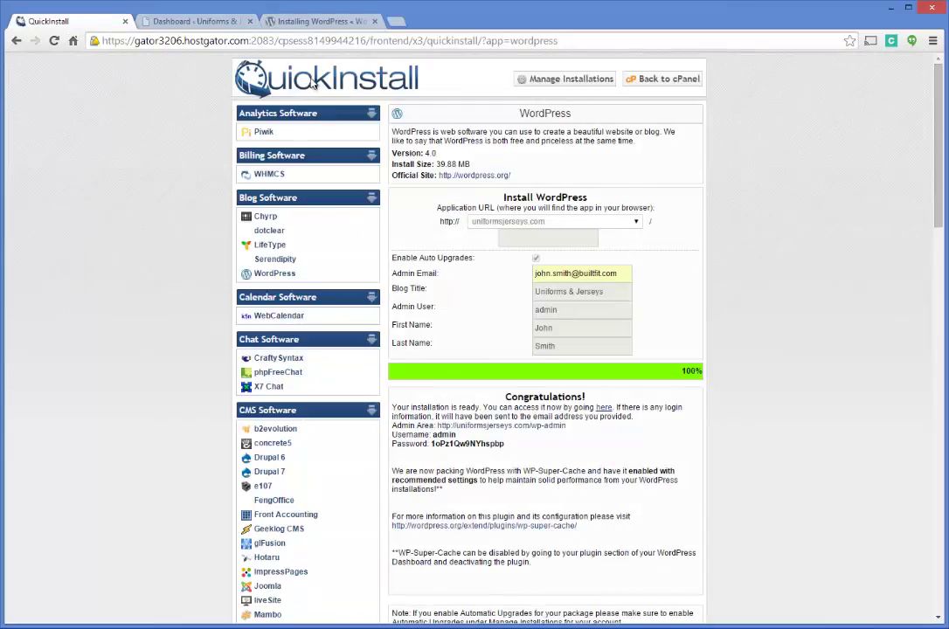
pyautogui.click(304, 23)
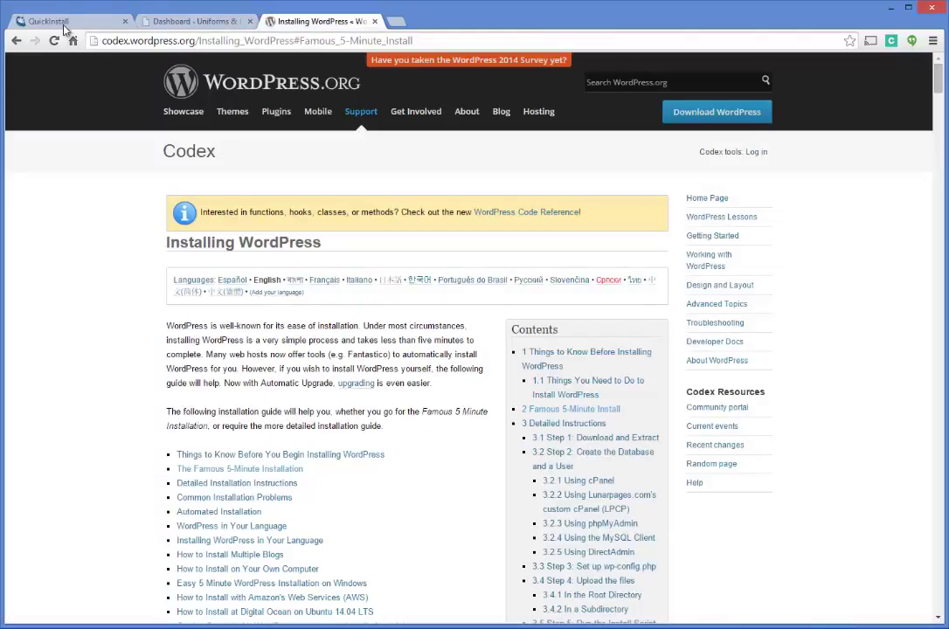
pyautogui.click(63, 22)
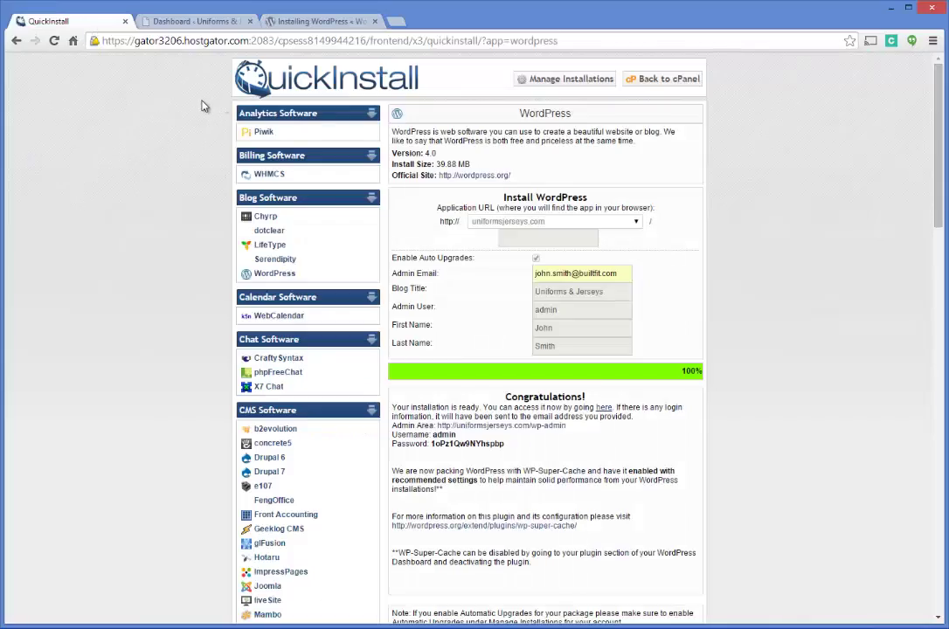
pyautogui.click(177, 21)
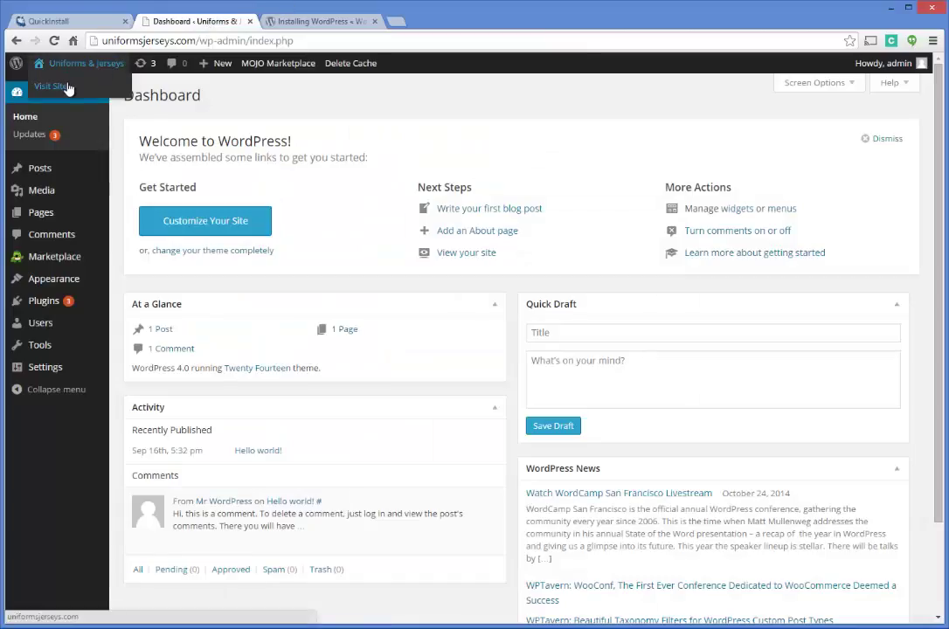
# - Open the live Uniforms & Jerseys site in a new tab showing the Hello world! post
pyautogui.rightClick(68, 85)
pyautogui.click(96, 91)
pyautogui.click(320, 22)
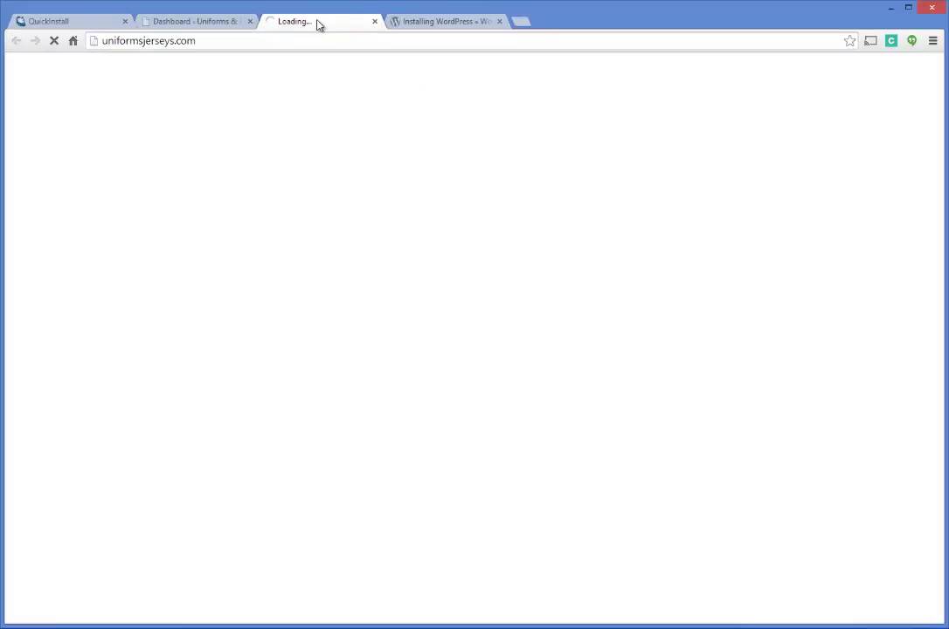
pyautogui.click(116, 41)
pyautogui.click(219, 68)
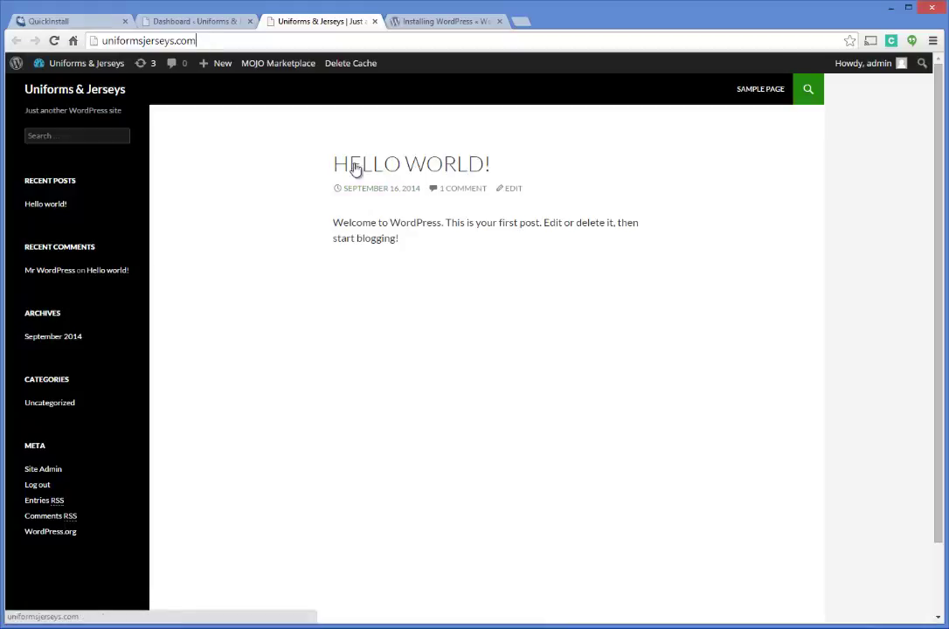
pyautogui.moveTo(41, 68)
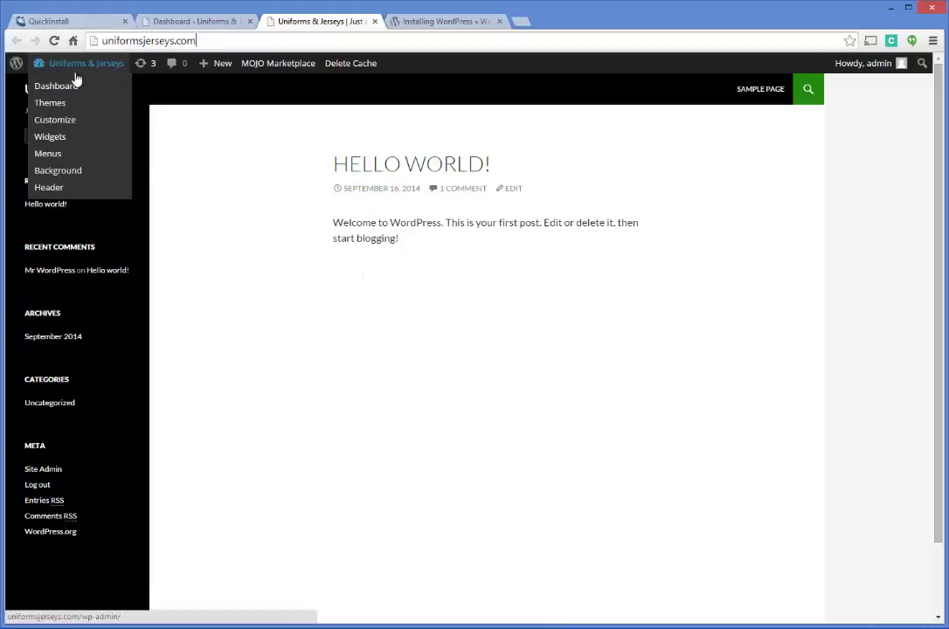
pyautogui.scroll(-1, 428, 292)
pyautogui.scroll(1, 430, 296)
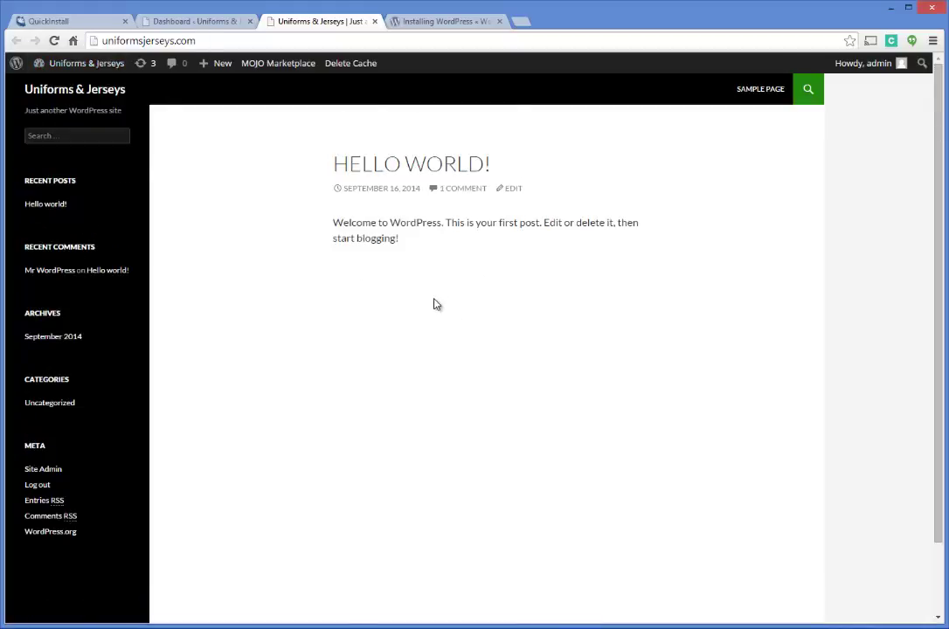